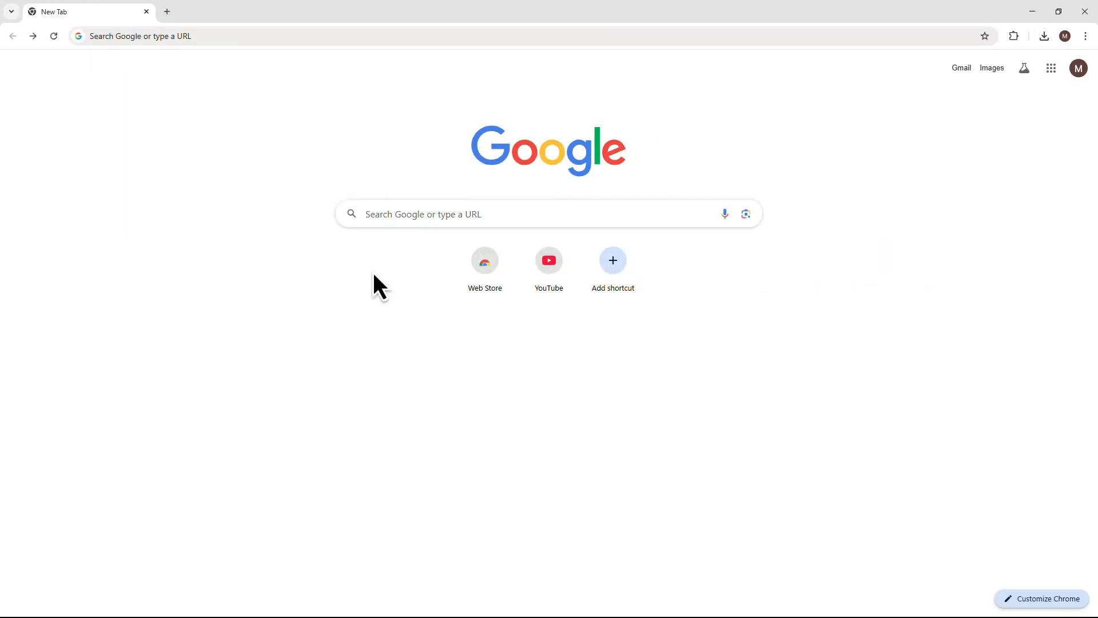
Step: Load clickup.com in Chrome and choose 'Get started. It's FREE!' to reach the sign-up form
left_click(402, 216)
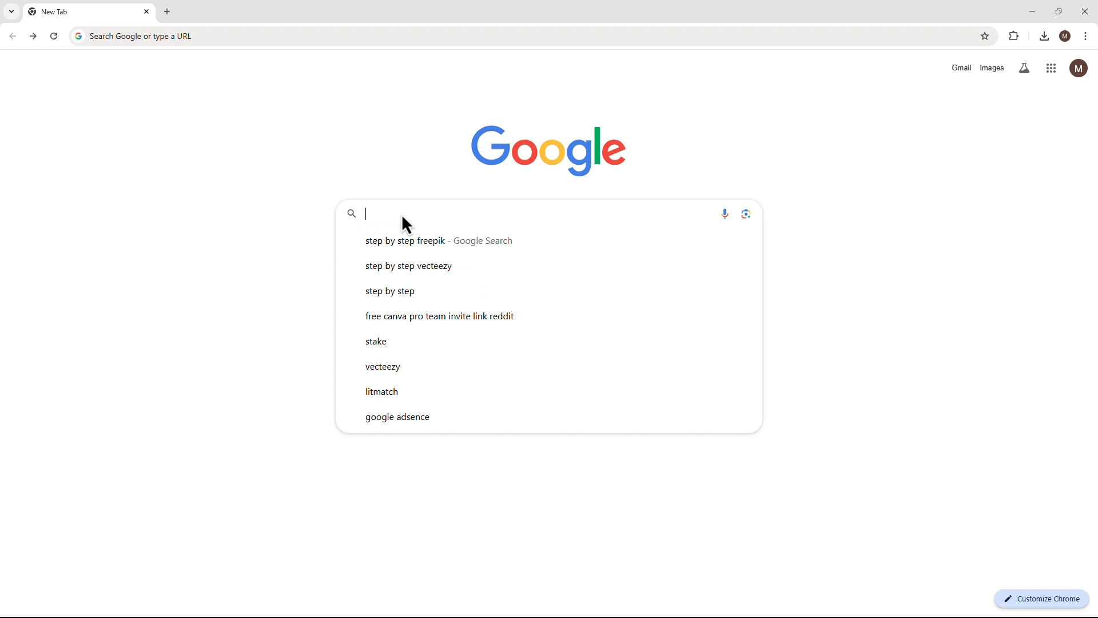
type("clickup.com")
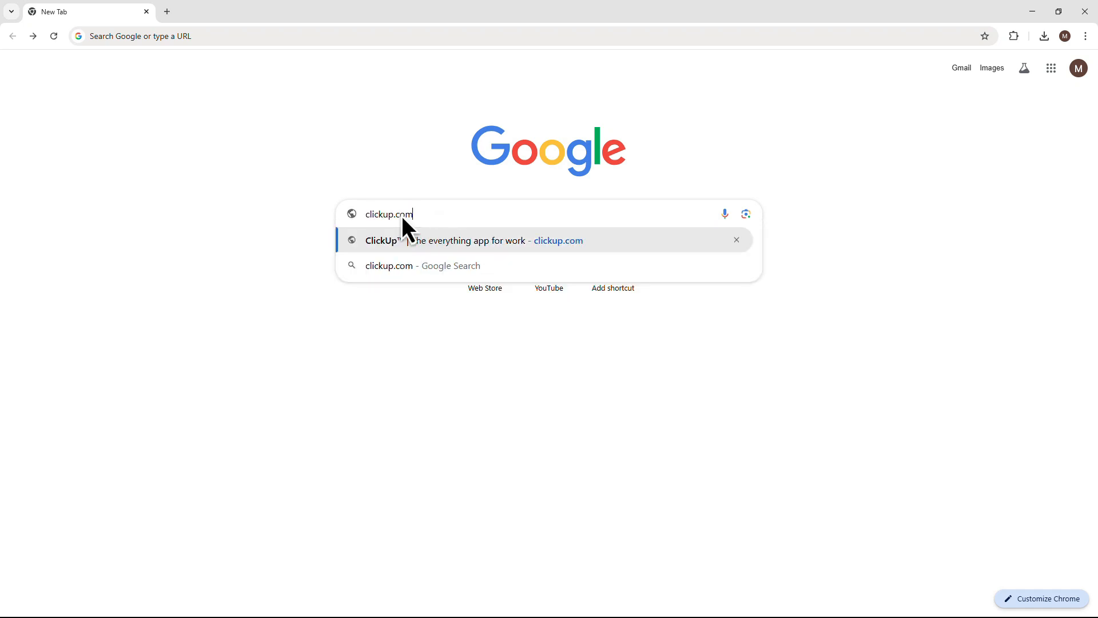
key("Return")
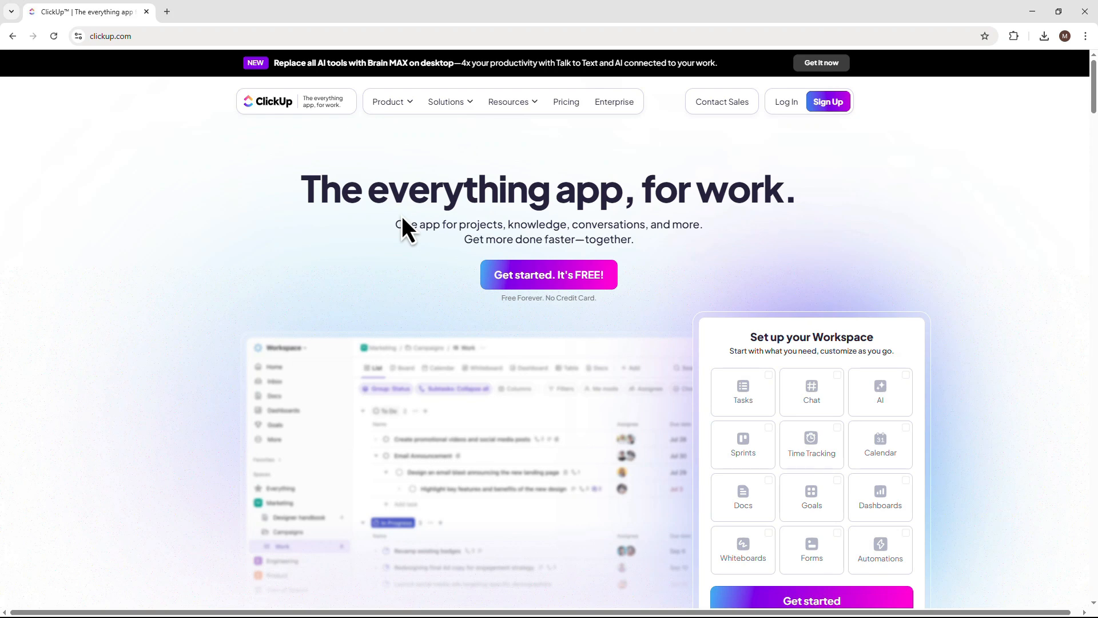
left_click(564, 287)
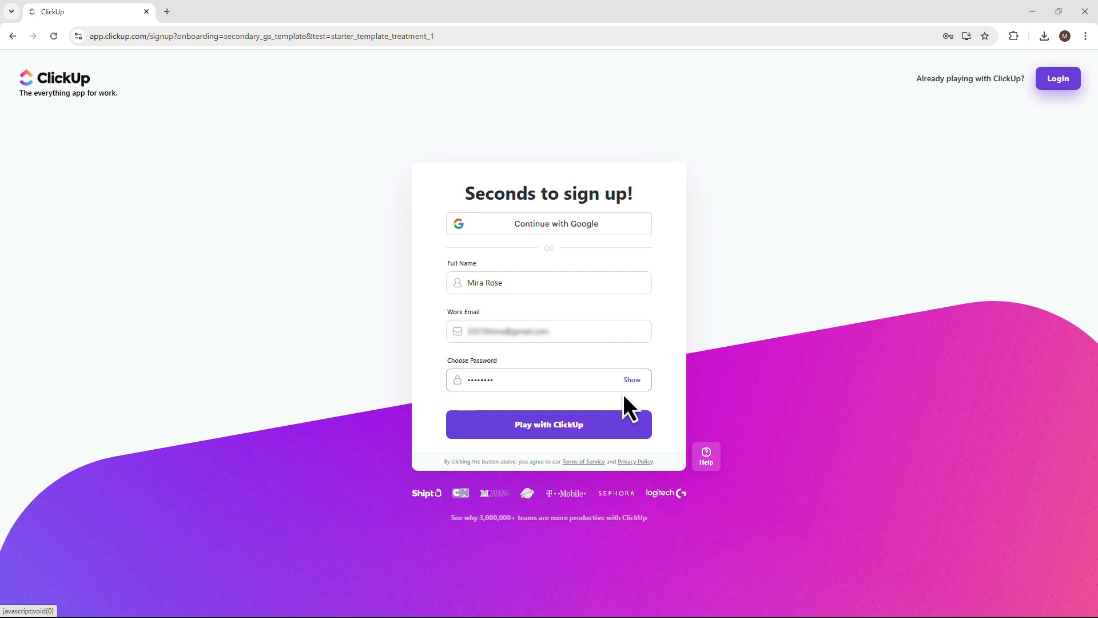
Step: Submit the sign-up details and enter the emailed confirmation code to verify the account
left_click(531, 434)
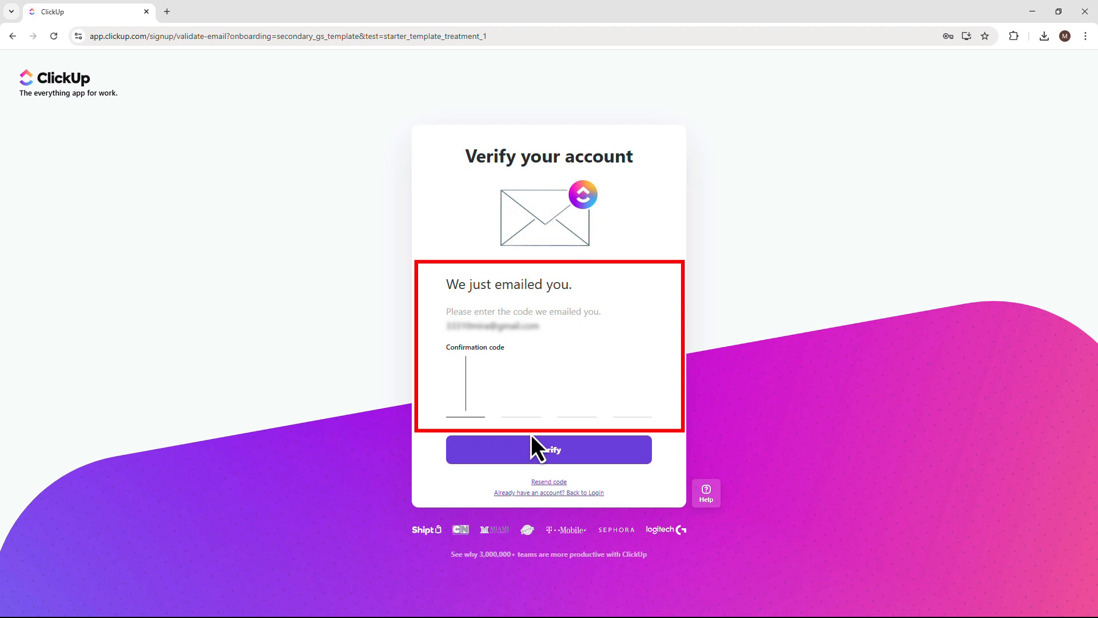
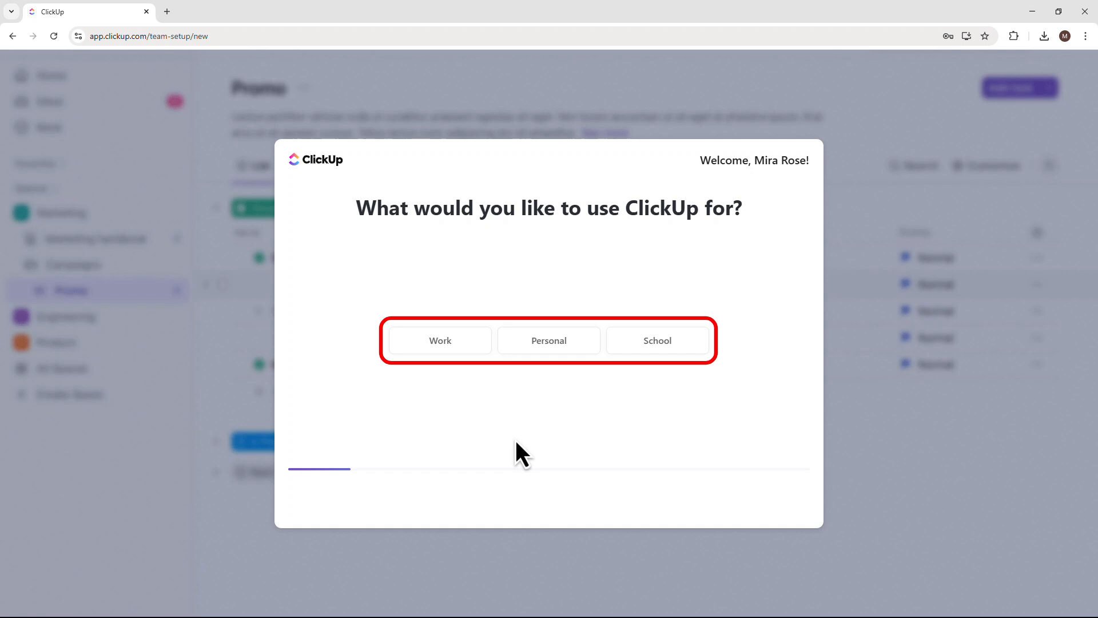
Step: Choose Personal use and skip the referral, invite, tools and features questions
left_click(560, 342)
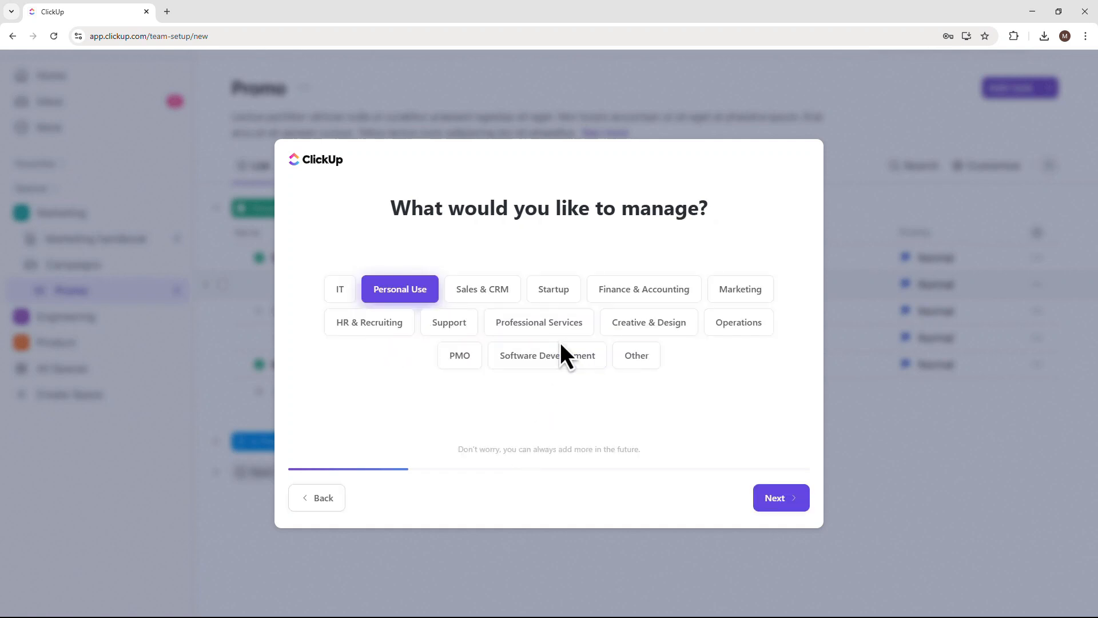
left_click(777, 499)
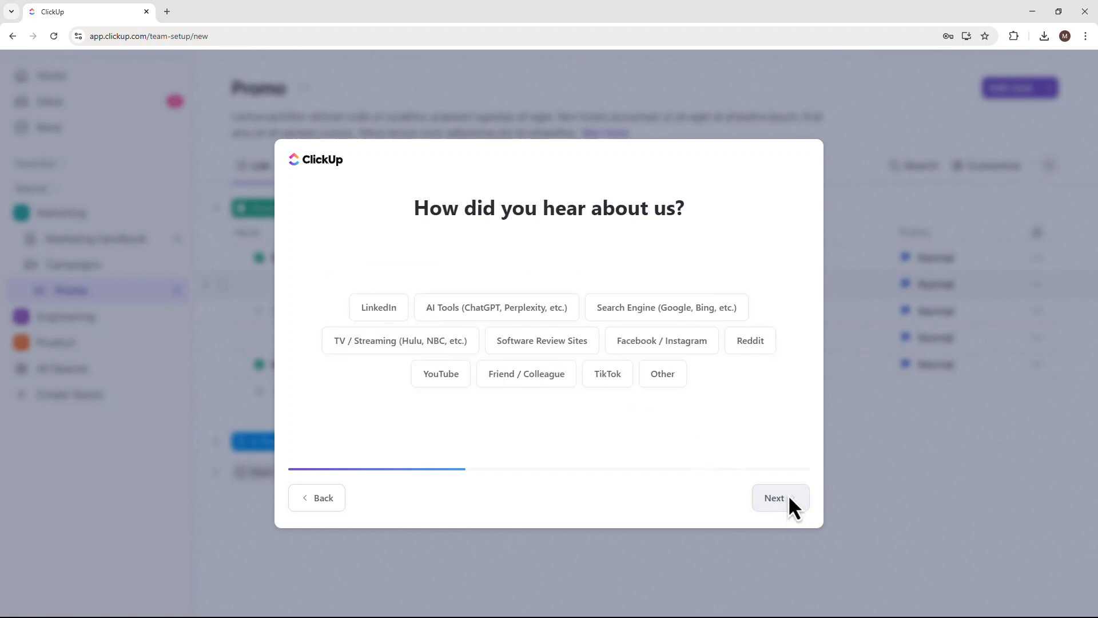
left_click(788, 495)
left_click(784, 505)
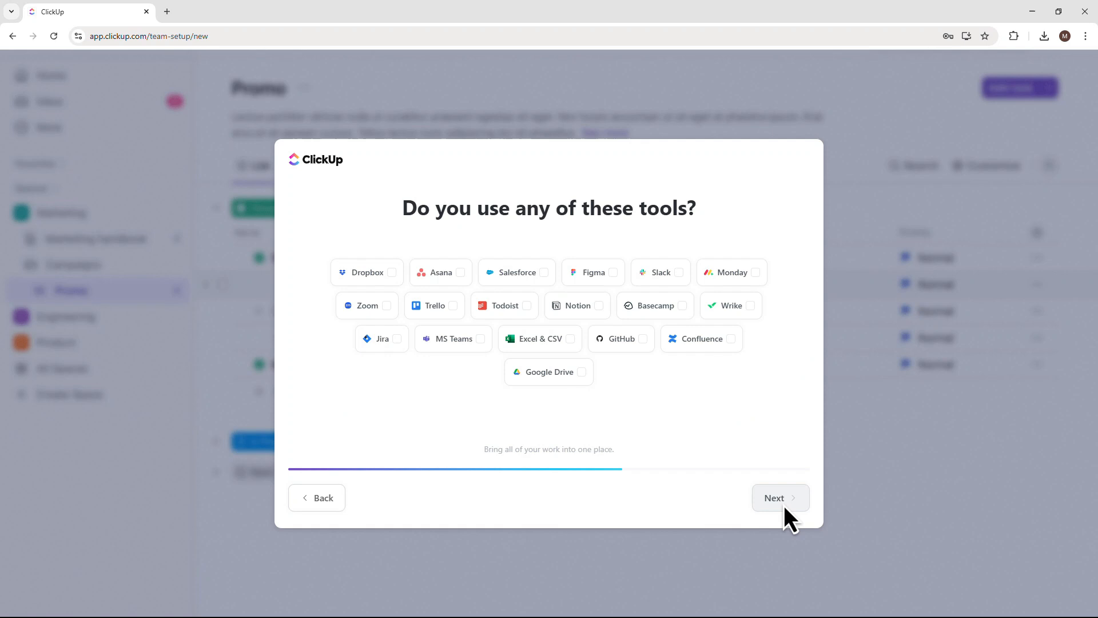
left_click(783, 505)
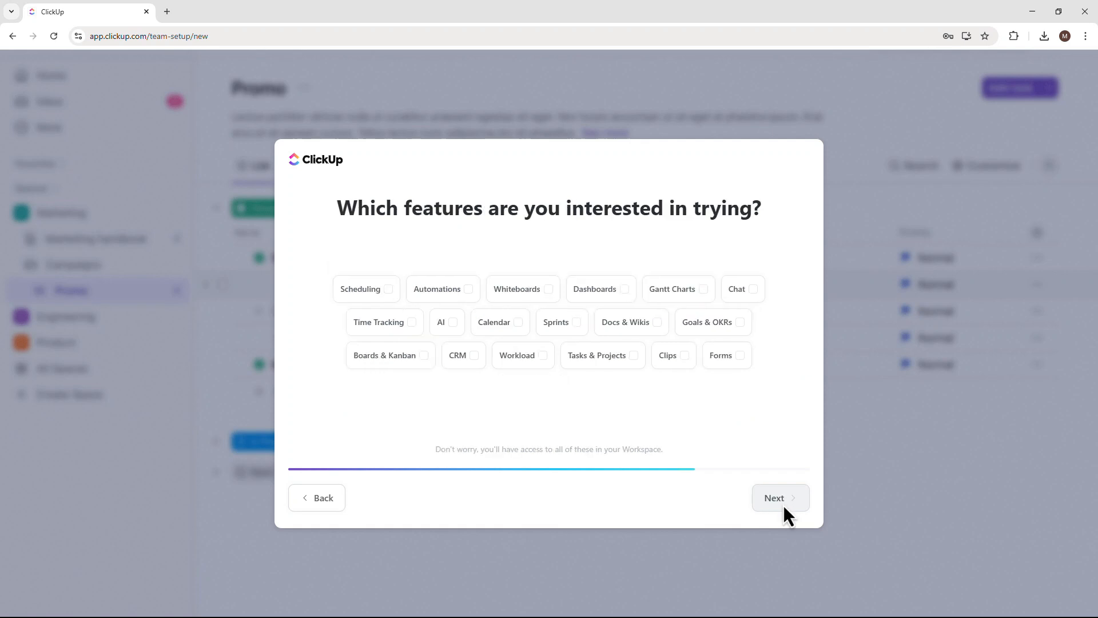
left_click(784, 505)
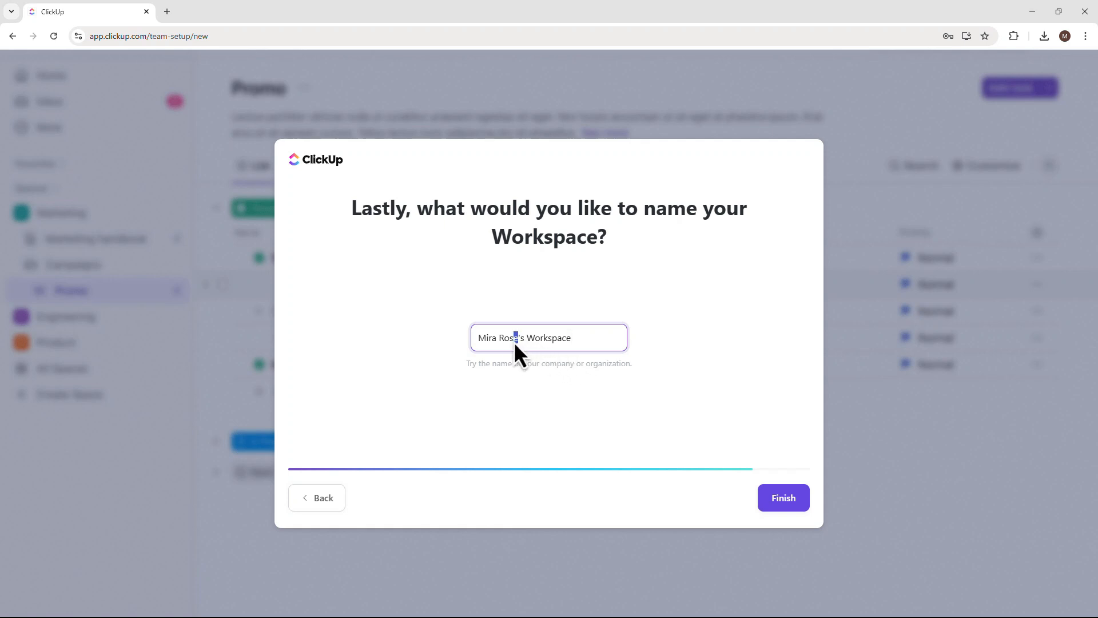
Step: Trim the surname from the workspace name, leaving just the first name, and finish setup
key("BackSpace")
key("BackSpace")
key("Delete")
type("'")
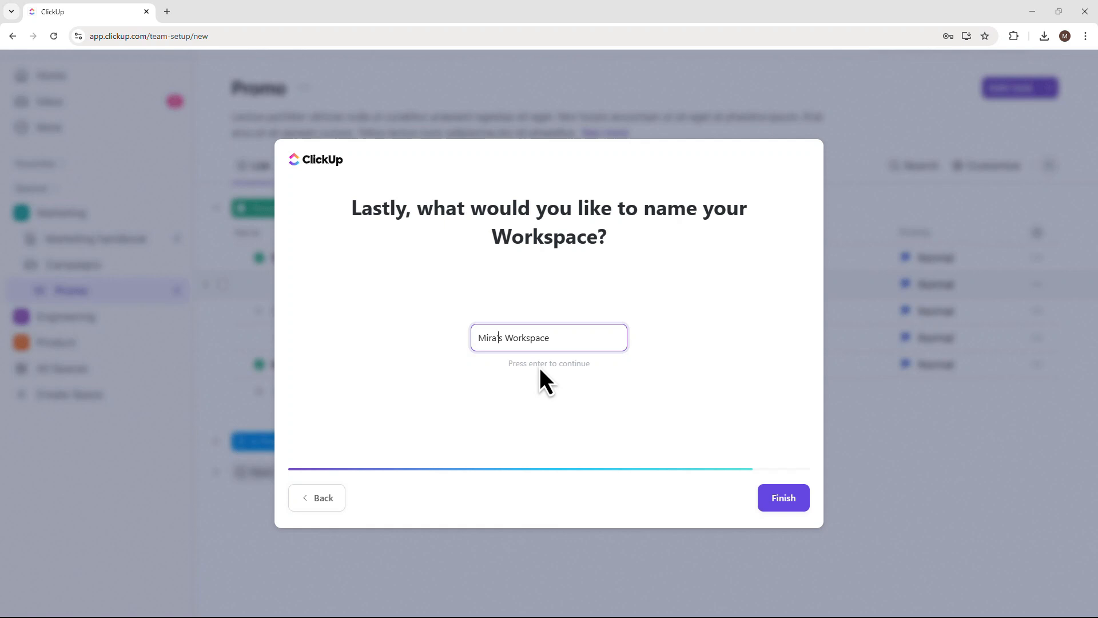
left_click(783, 503)
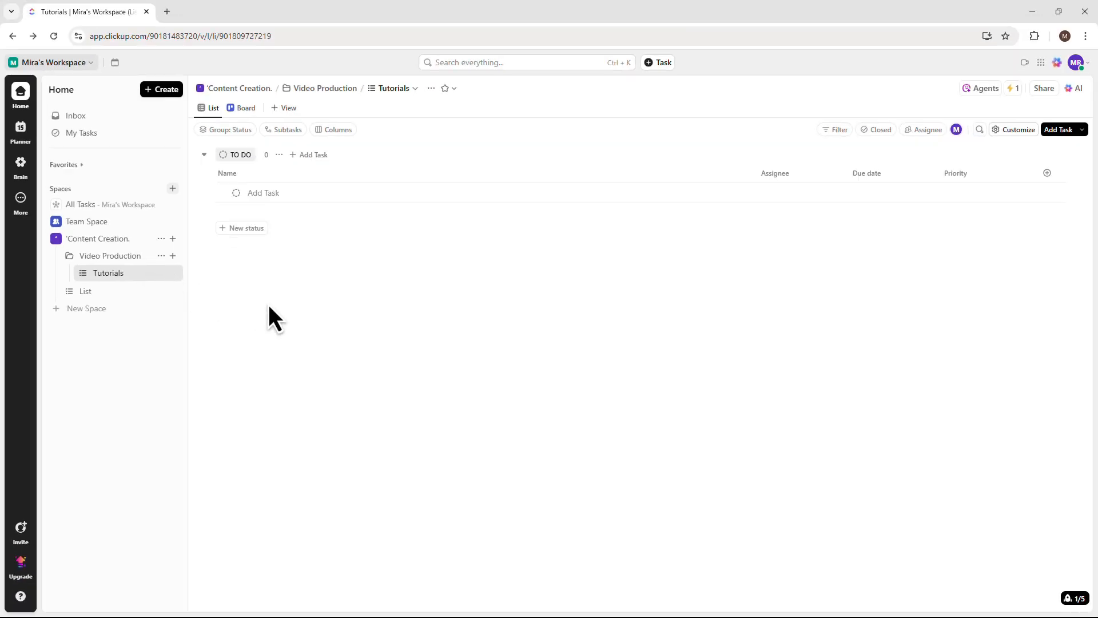
Step: Start a new task named 'Script YouTube Video' and add a subtasks section to it
left_click(660, 64)
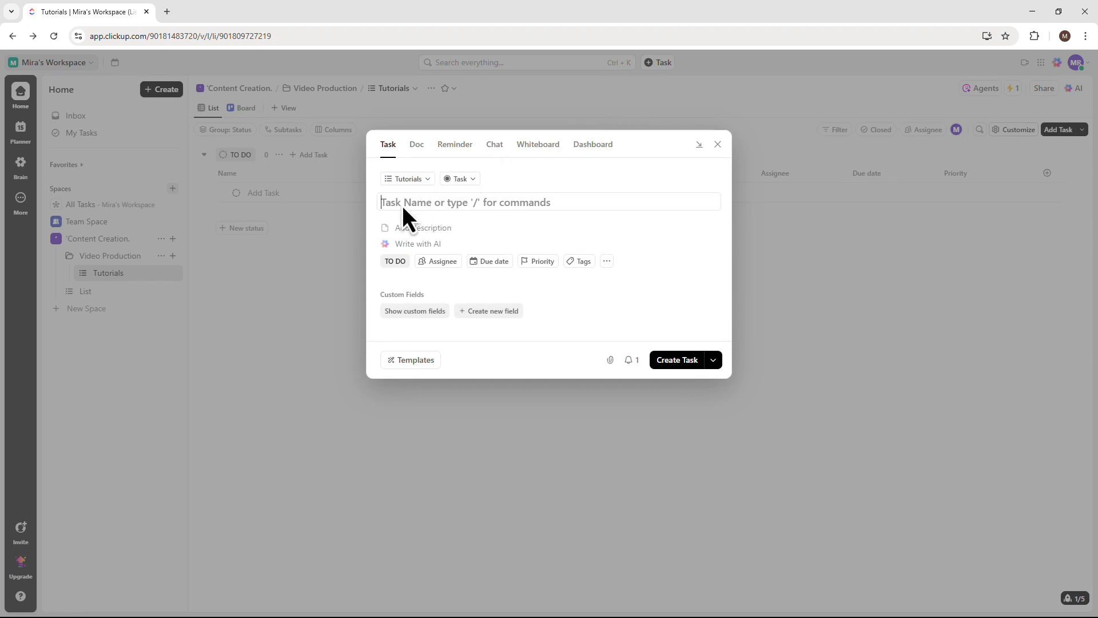
type("Script YouTube Video")
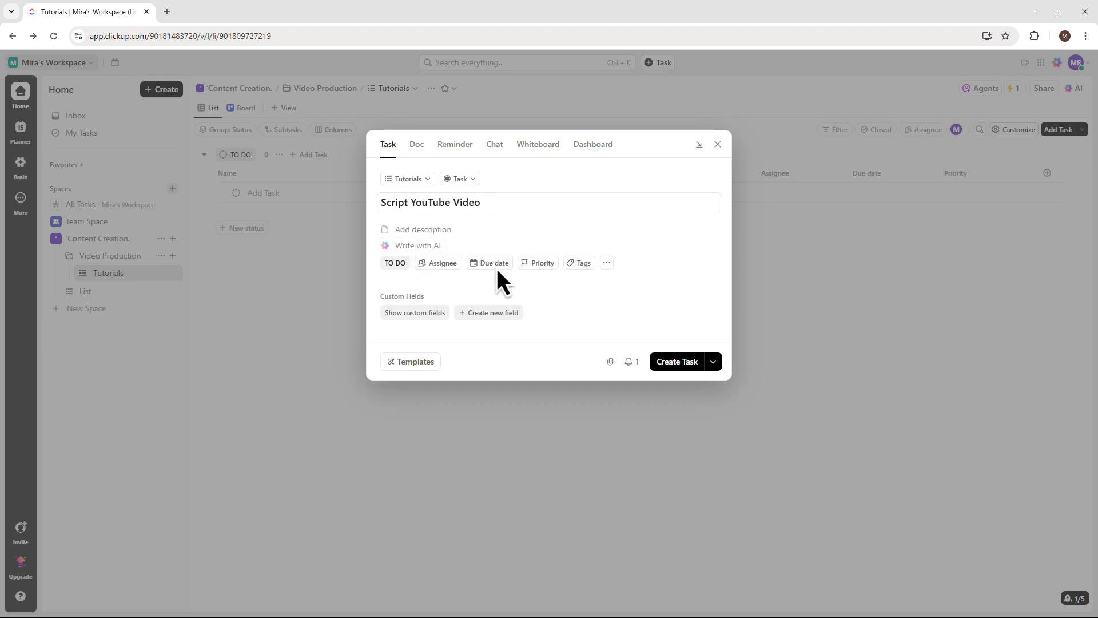
left_click(607, 263)
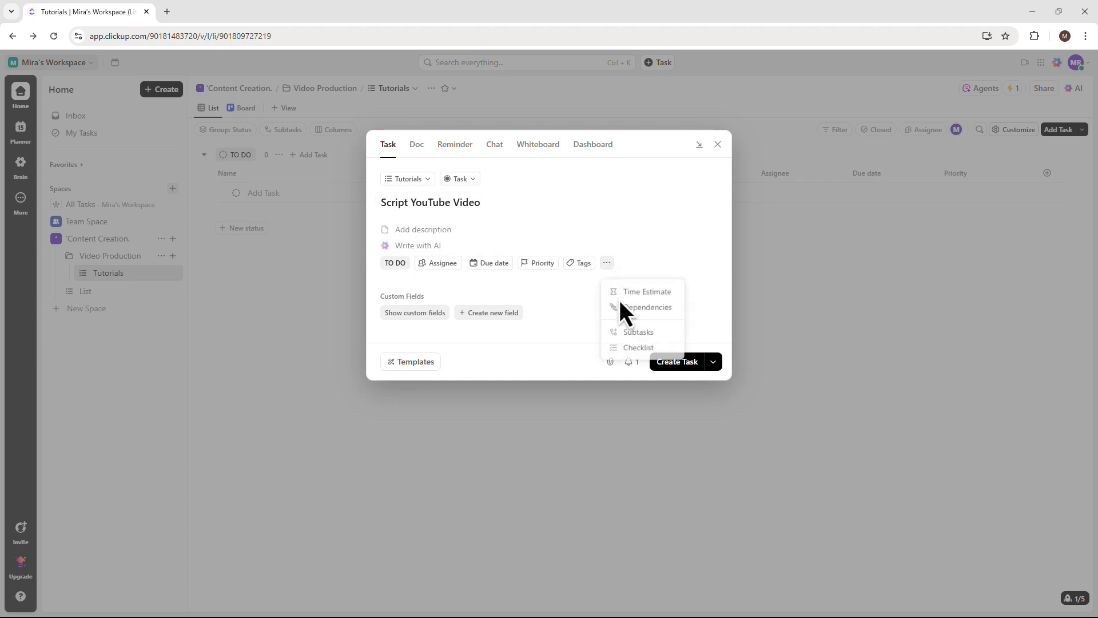
left_click(627, 342)
Step: Add subtasks 'Write Script' and 'Record Voiceover', then create the task
type("Write Script")
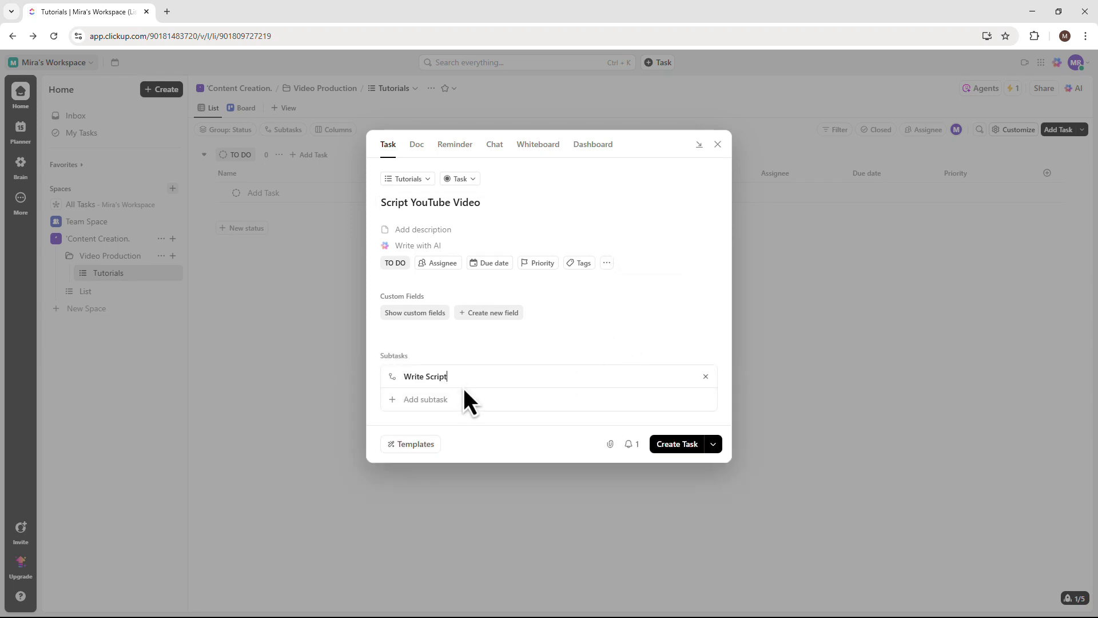
left_click(419, 406)
type("Record Voiceover")
key("Return")
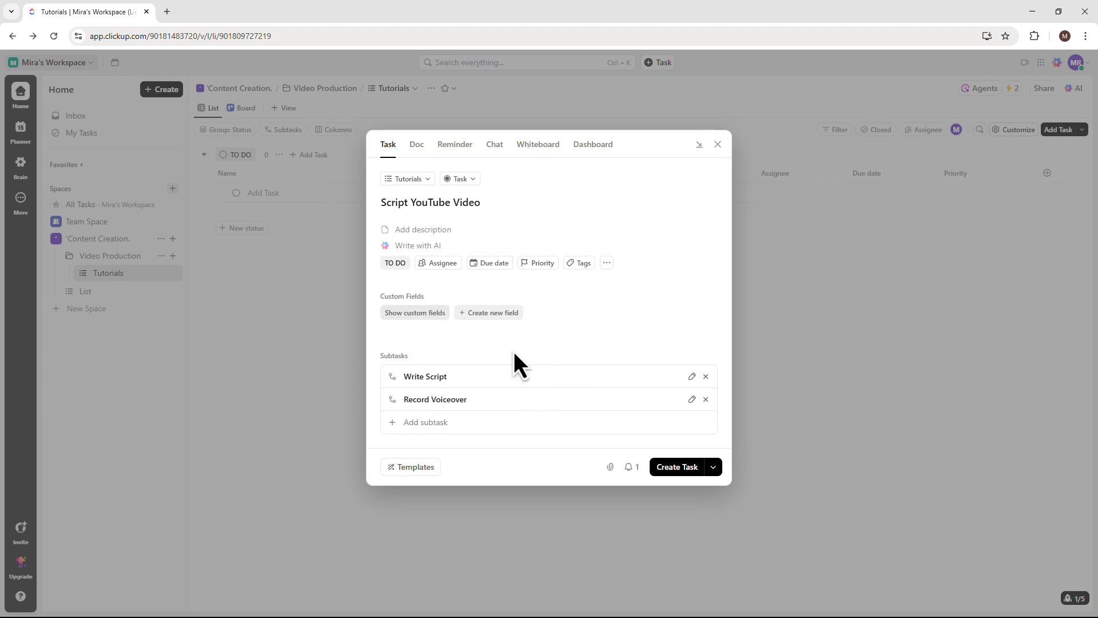
left_click(386, 316)
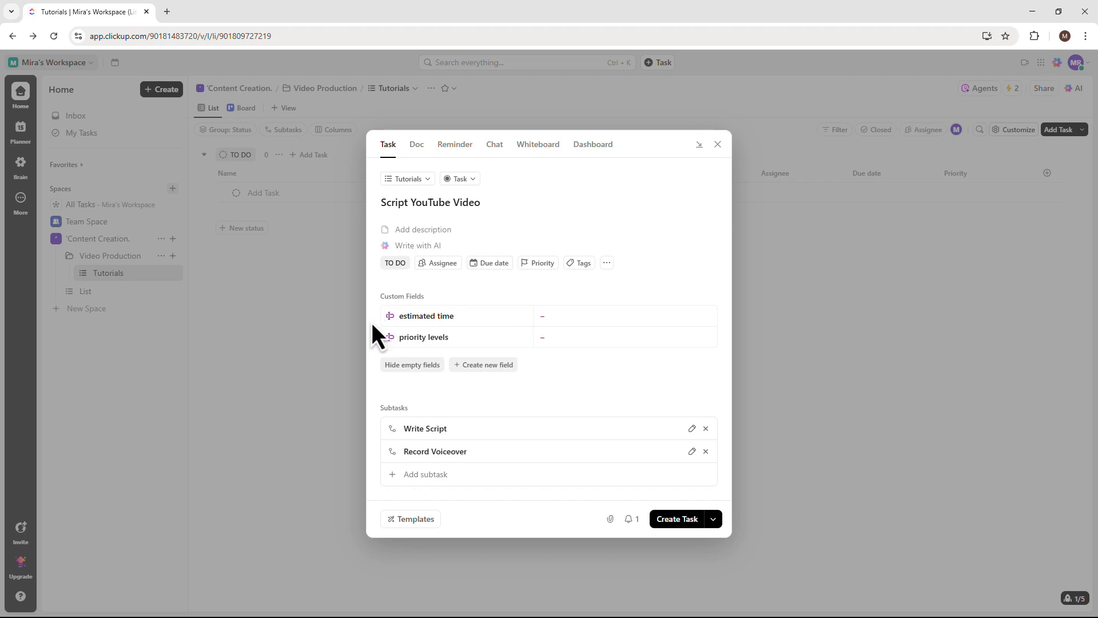
left_click(681, 523)
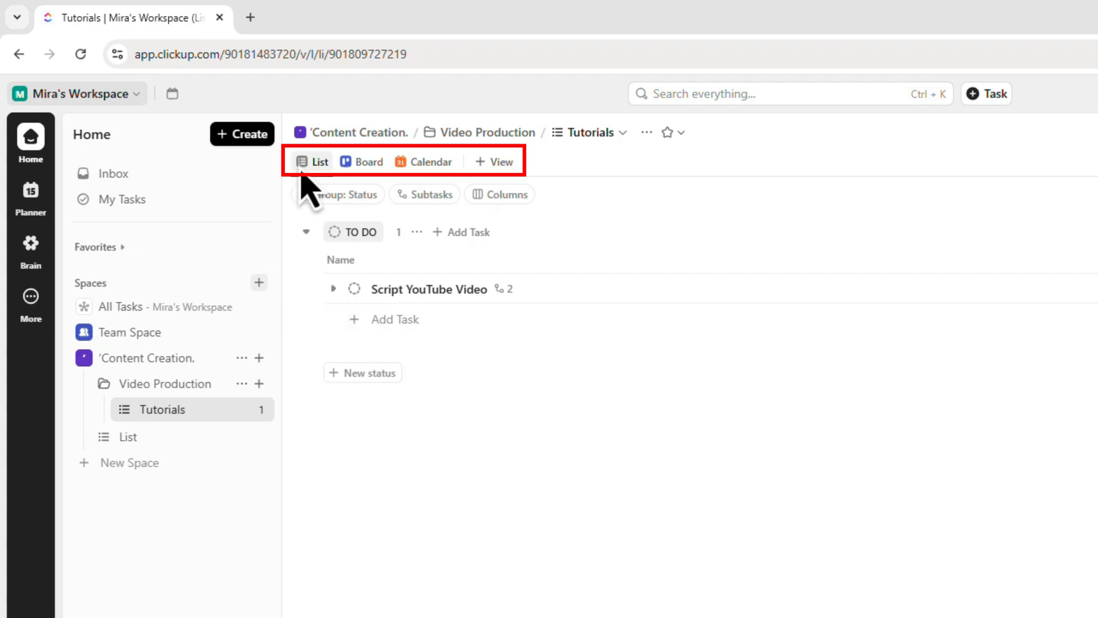
Step: Check the Tutorials tasks on the July calendar, then go back to the status Board
left_click(371, 167)
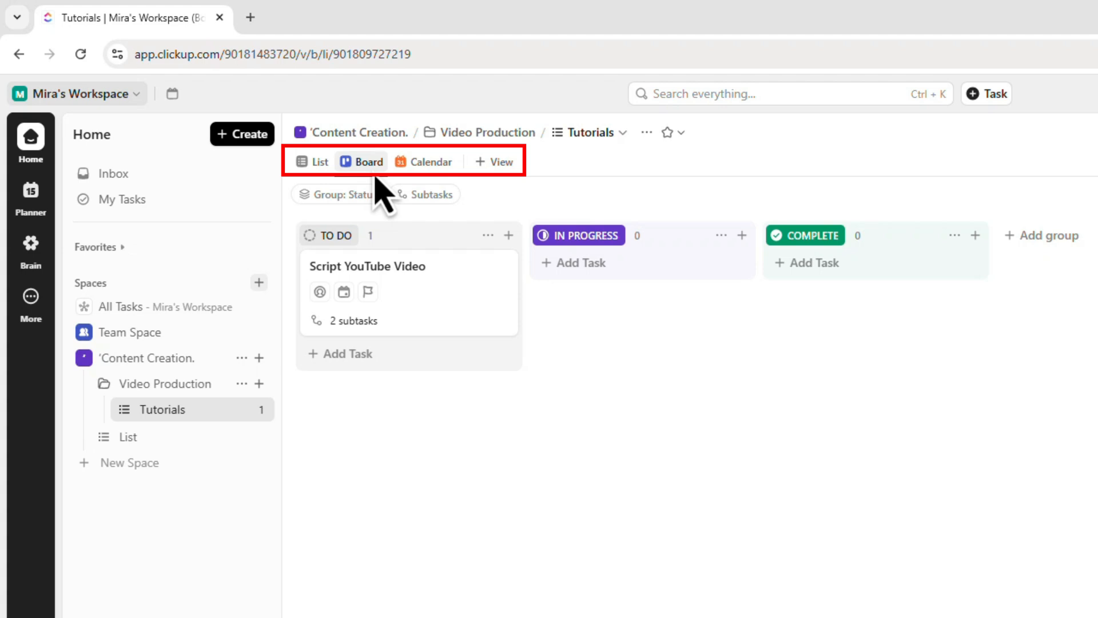
left_click(422, 170)
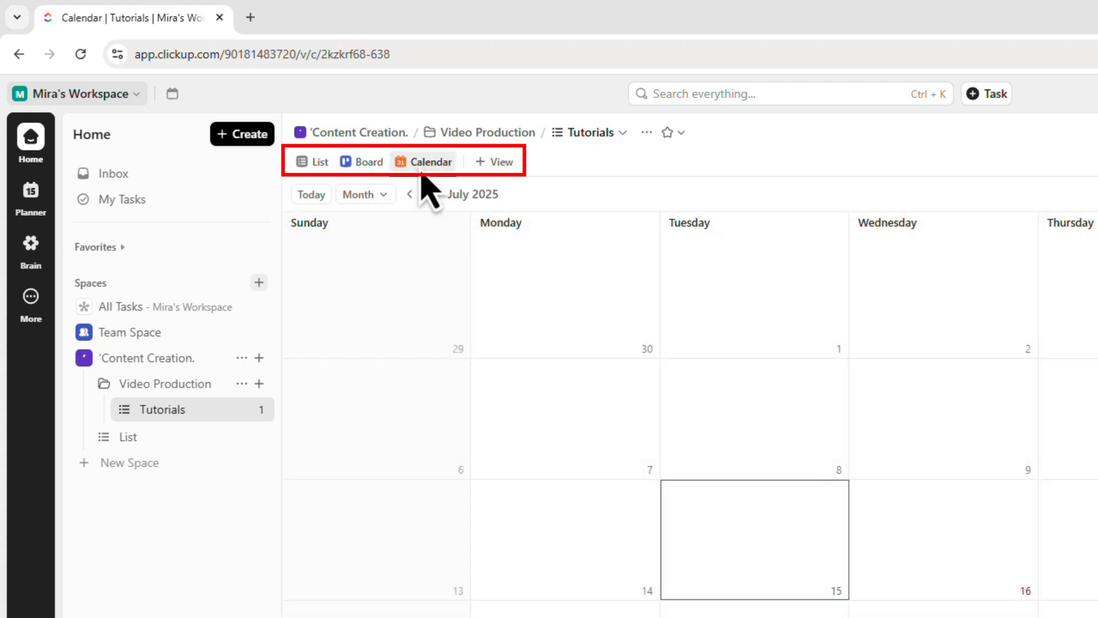
left_click(357, 169)
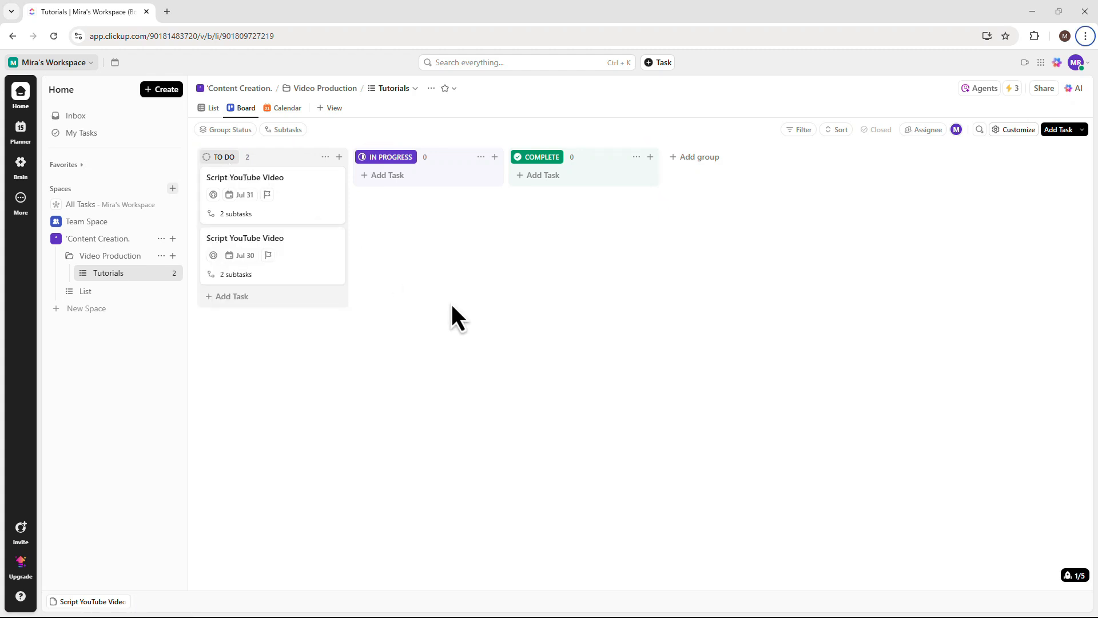
Step: Create a Doc view titled 'Video Ideas', then switch back to the Tutorials List tab
left_click(330, 109)
left_click(504, 196)
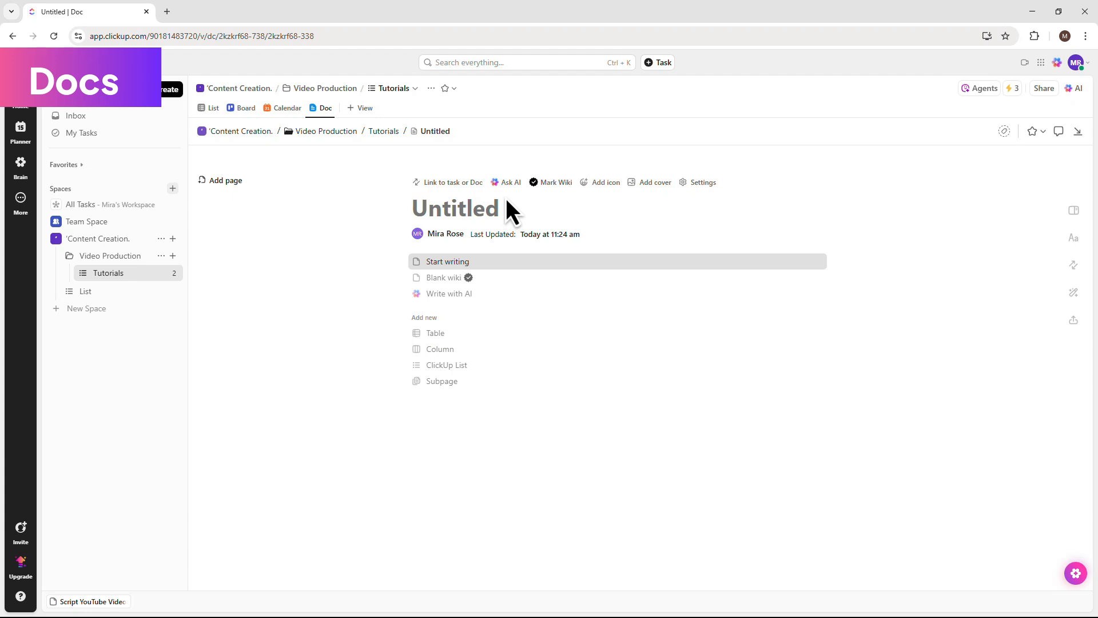
type("Video Ideas")
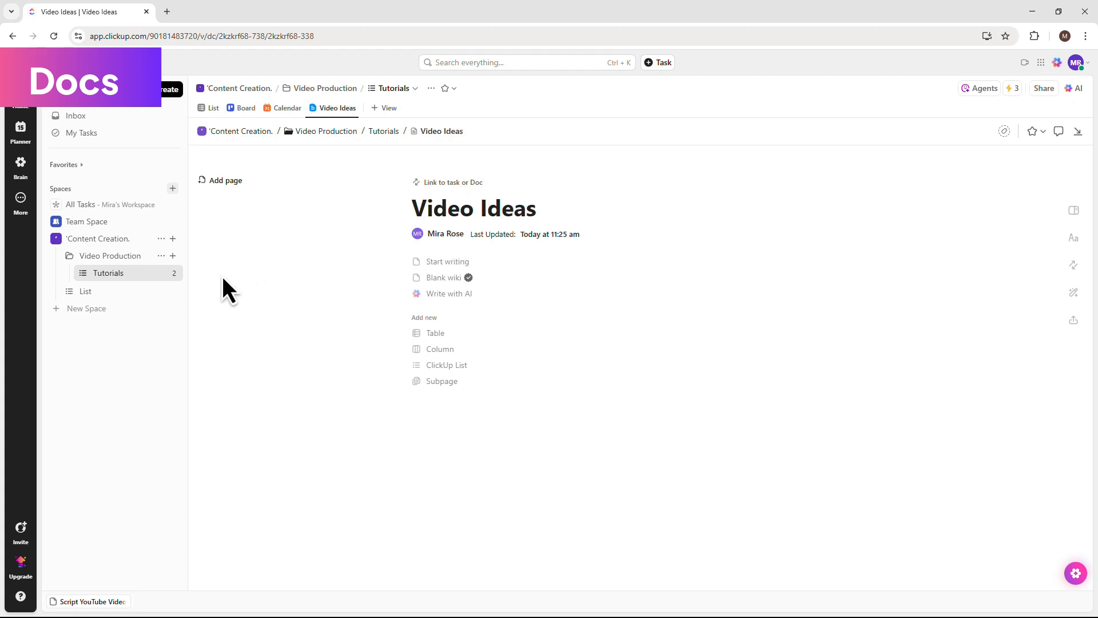
left_click(215, 111)
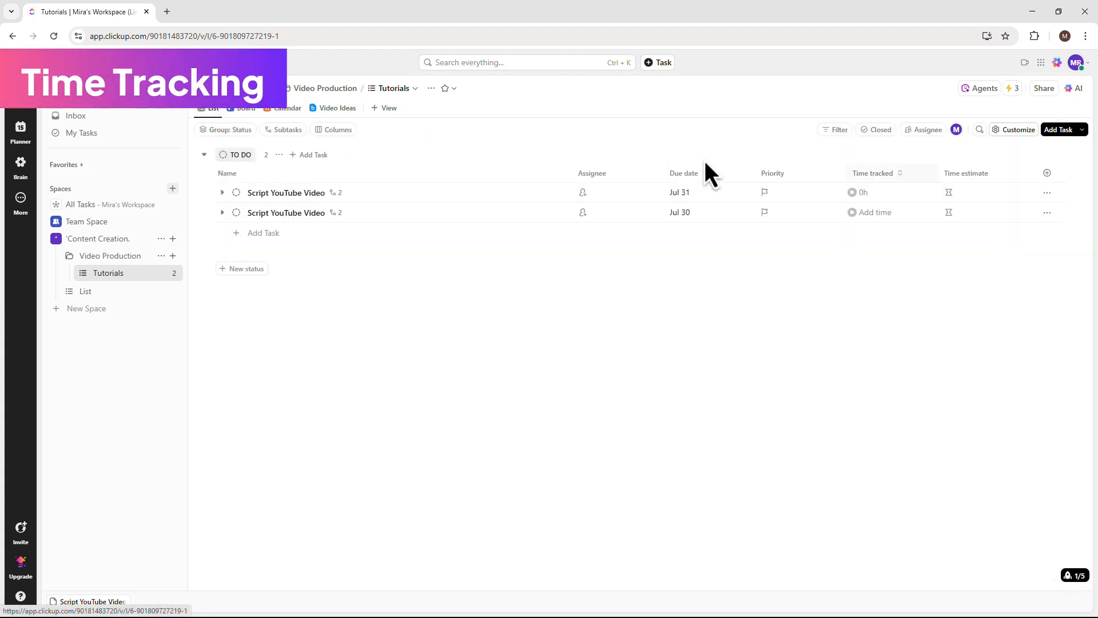
Step: Start and stop a timer on the Jul 31 'Script YouTube Video' task, leaving 0h tracked
left_click(877, 174)
left_click(877, 173)
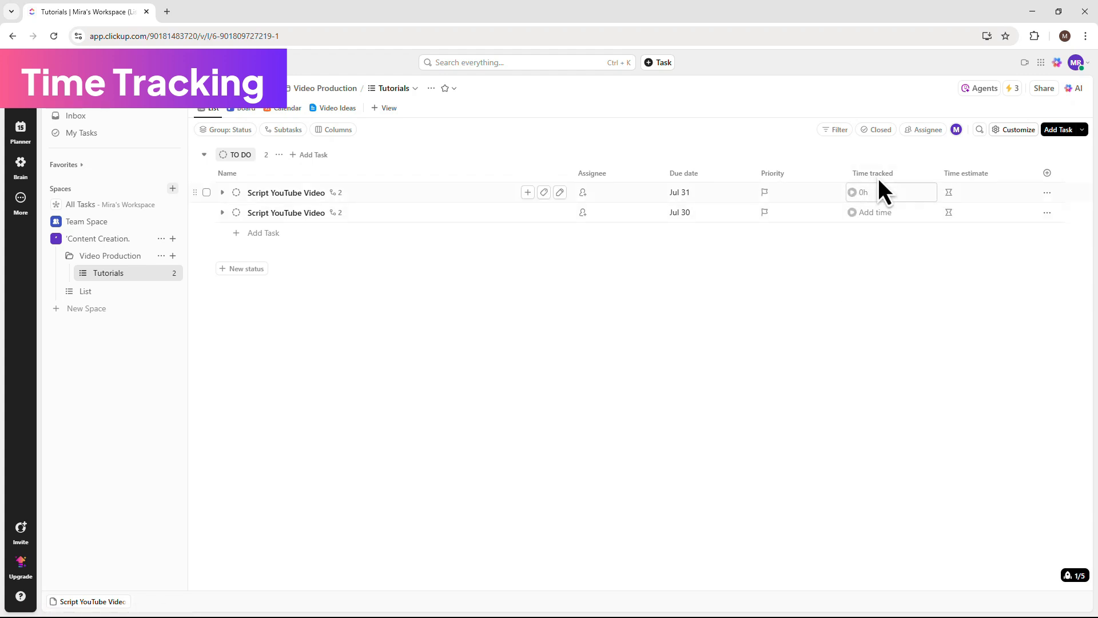
left_click(870, 195)
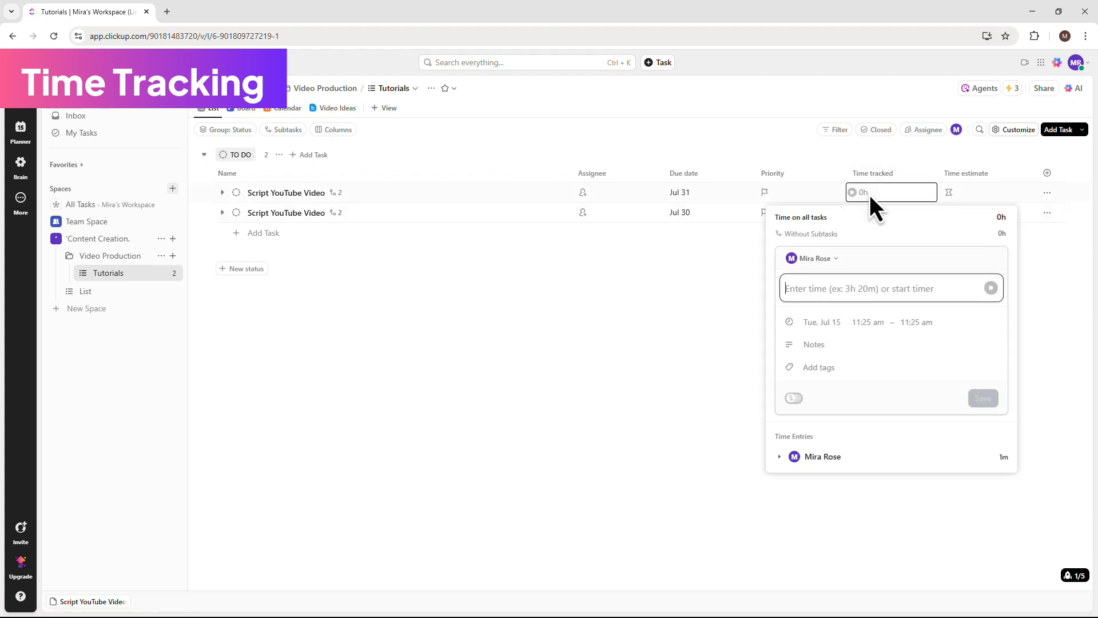
left_click(990, 288)
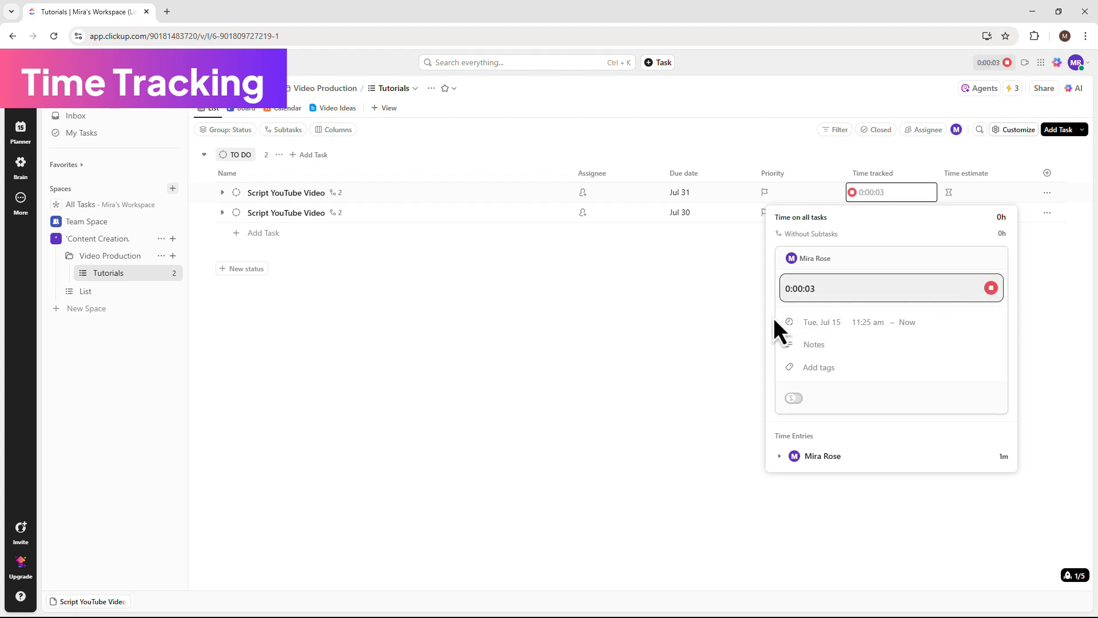
left_click(991, 289)
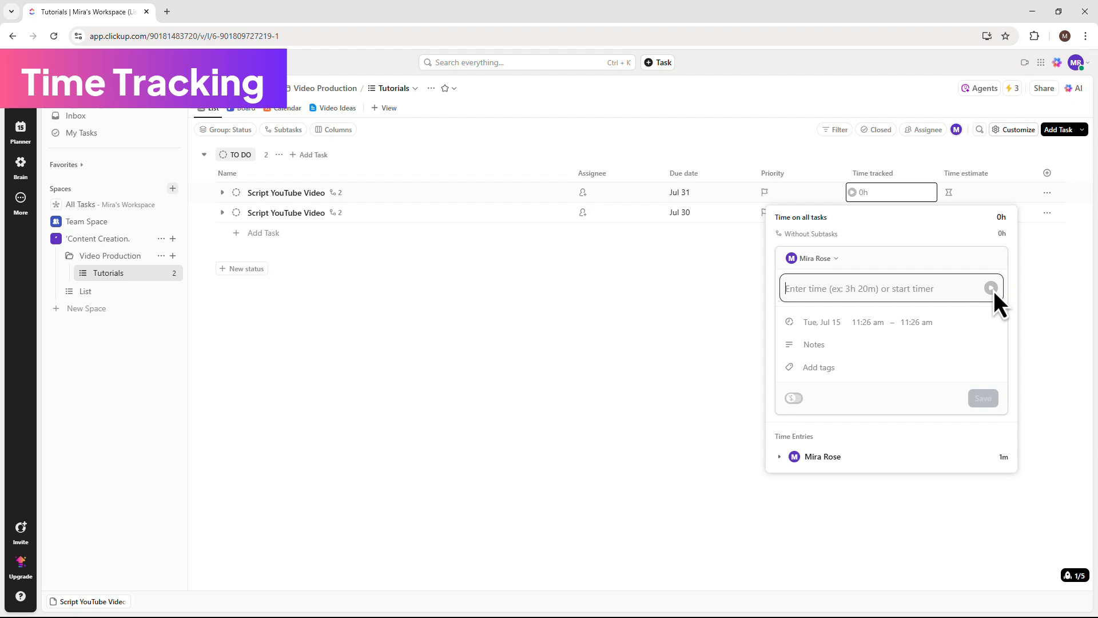
left_click(764, 331)
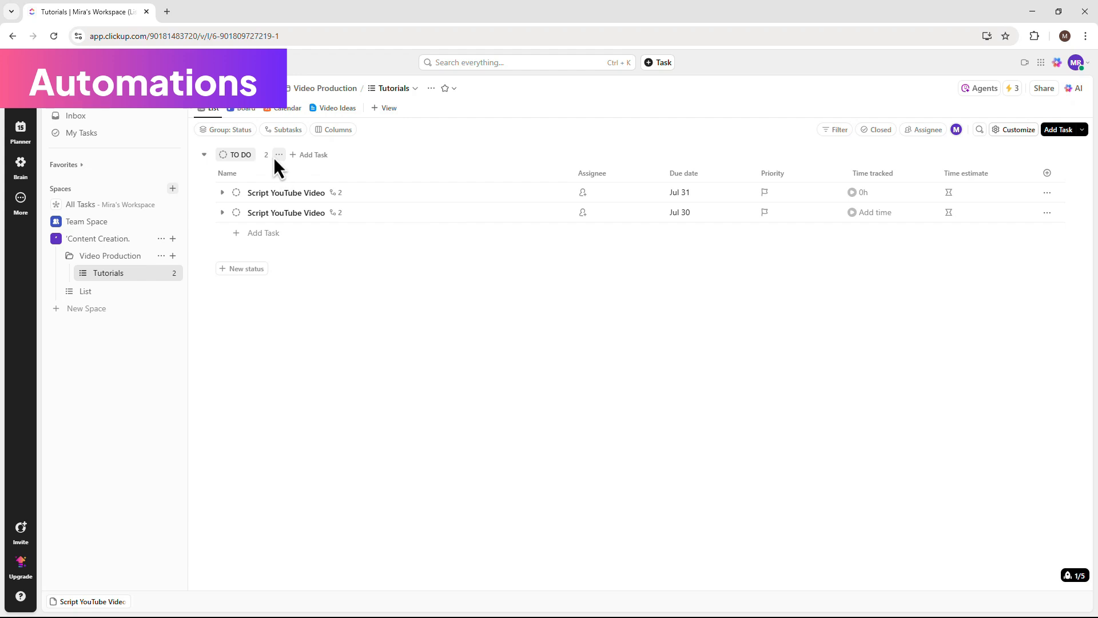
Step: Open the TO DO group's menu and choose Automate status
left_click(278, 154)
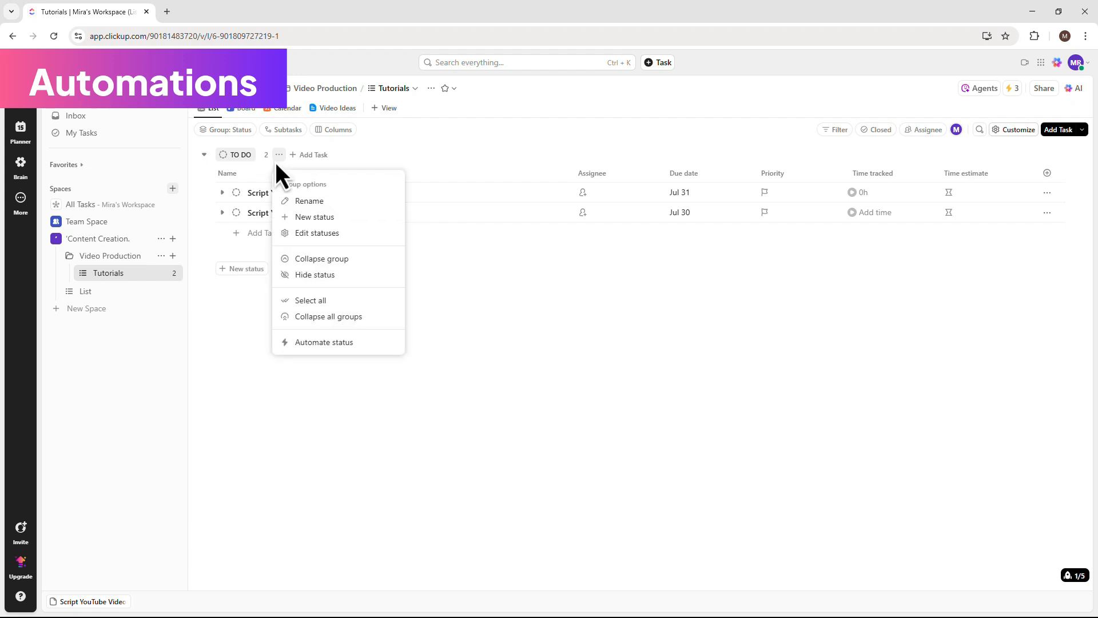
left_click(333, 352)
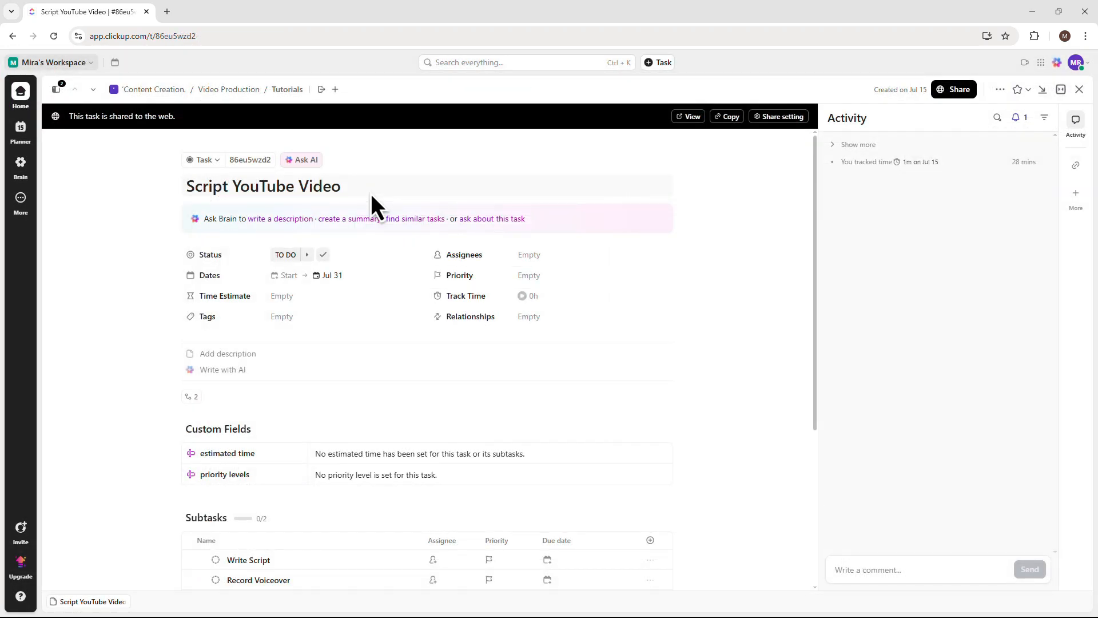
Step: Invite a colleague's e-mail address to the 'Script YouTube Video' task with full edit access
left_click(780, 119)
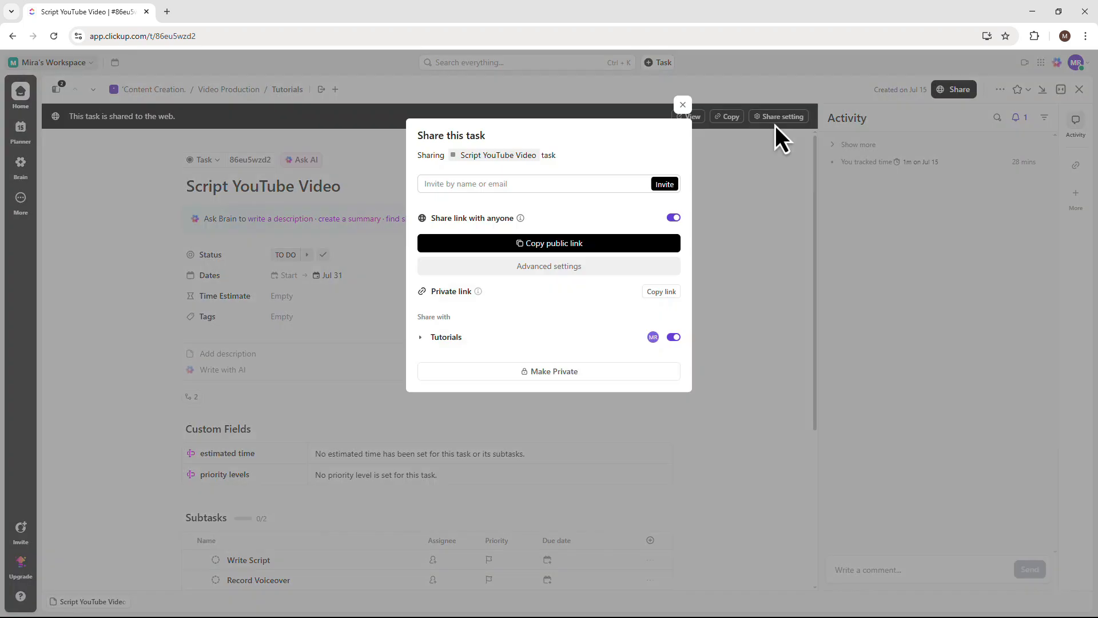
left_click(468, 186)
key("ctrl+v")
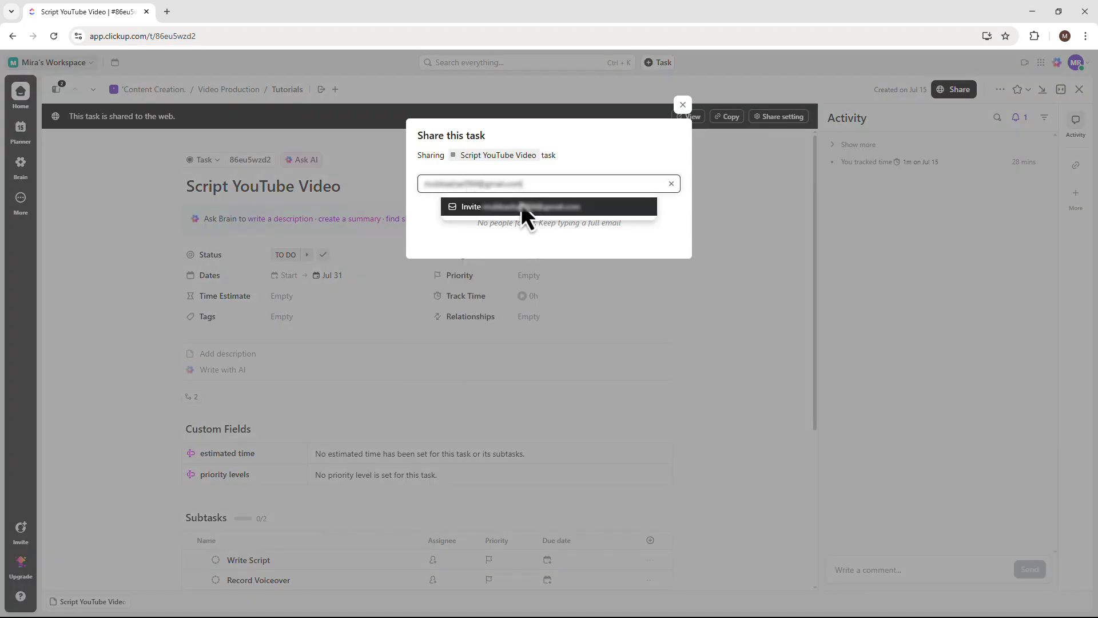
left_click(535, 207)
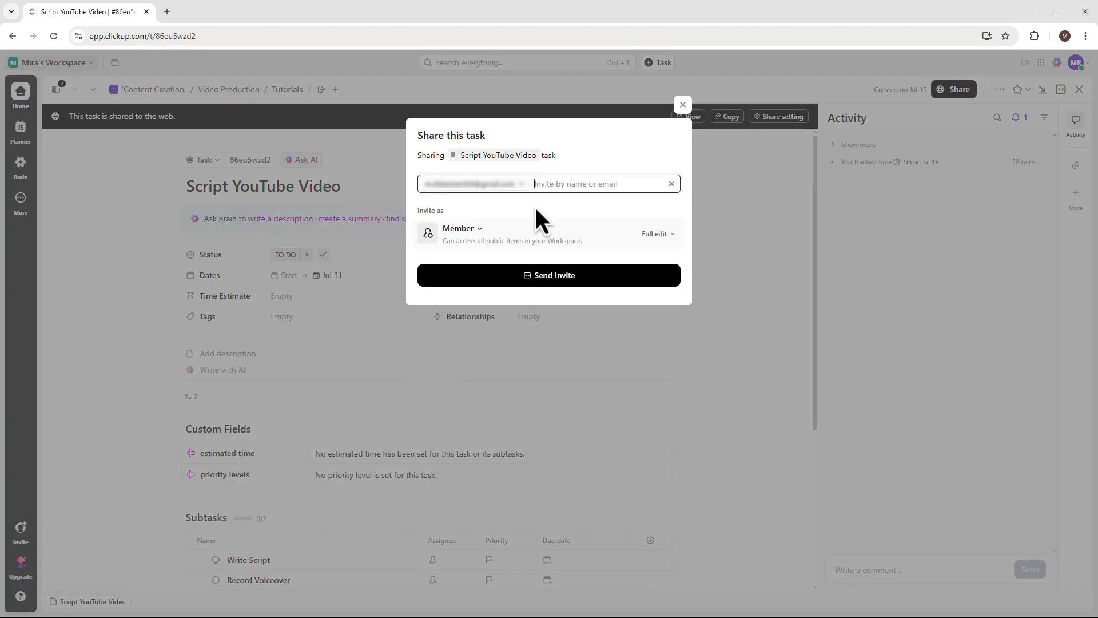
left_click(536, 284)
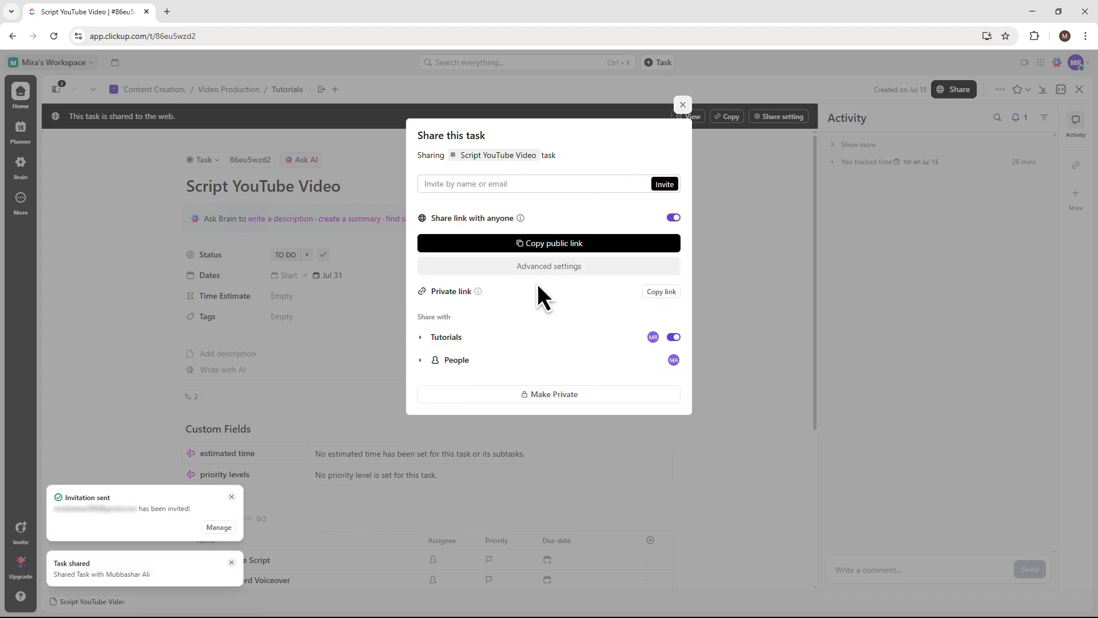
left_click(683, 105)
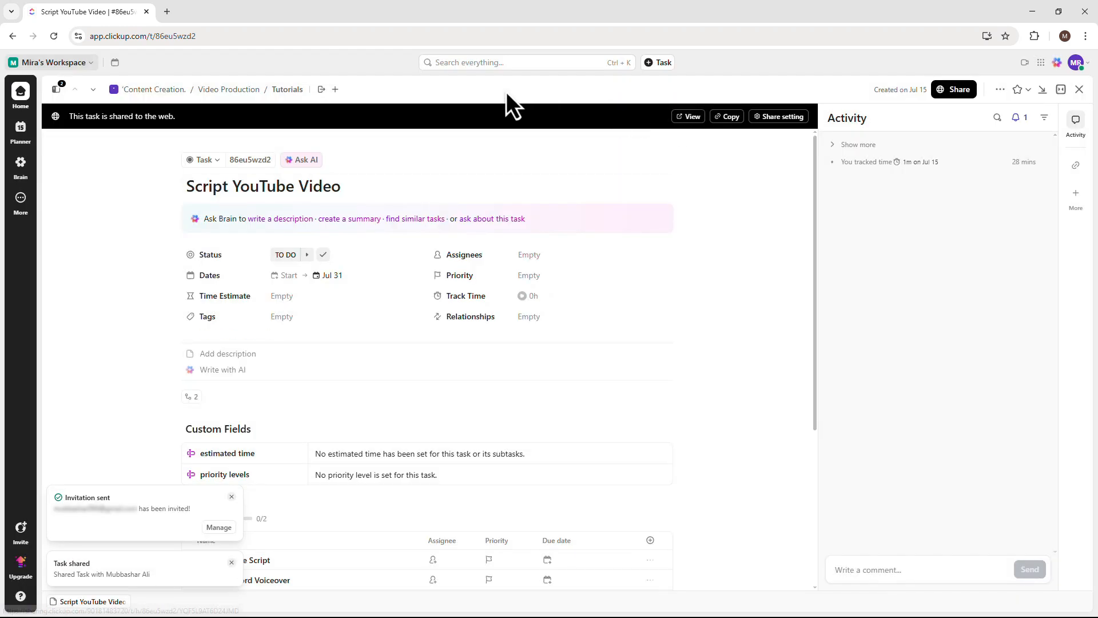
Step: Return to the task list and add a Google Calendar view from the Embeds section
left_click(13, 36)
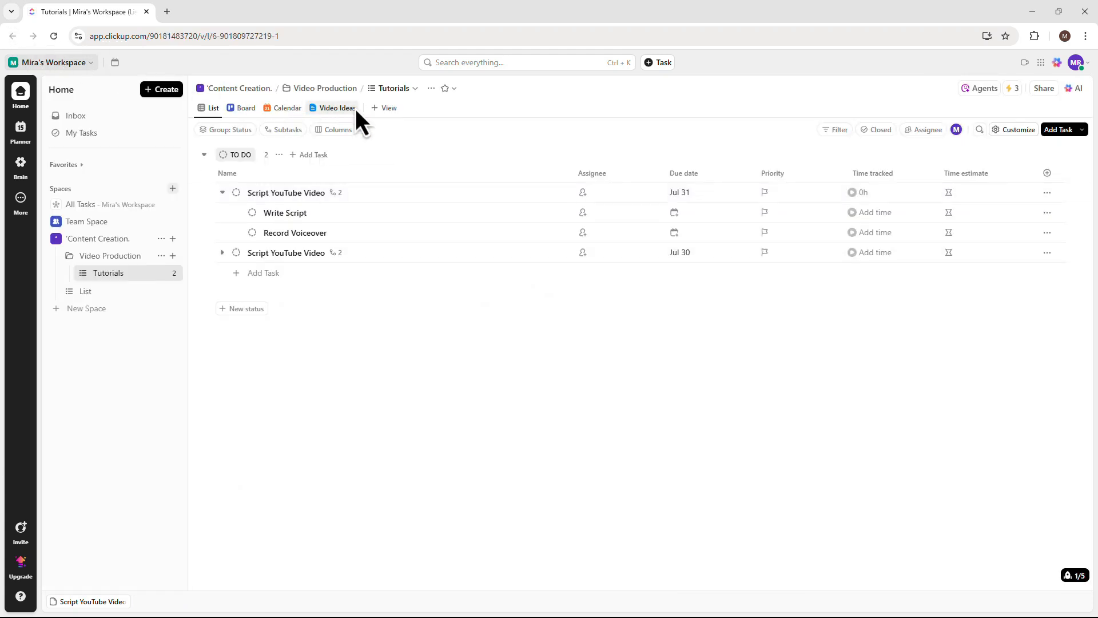
left_click(375, 108)
scroll(552, 378, "down", 2)
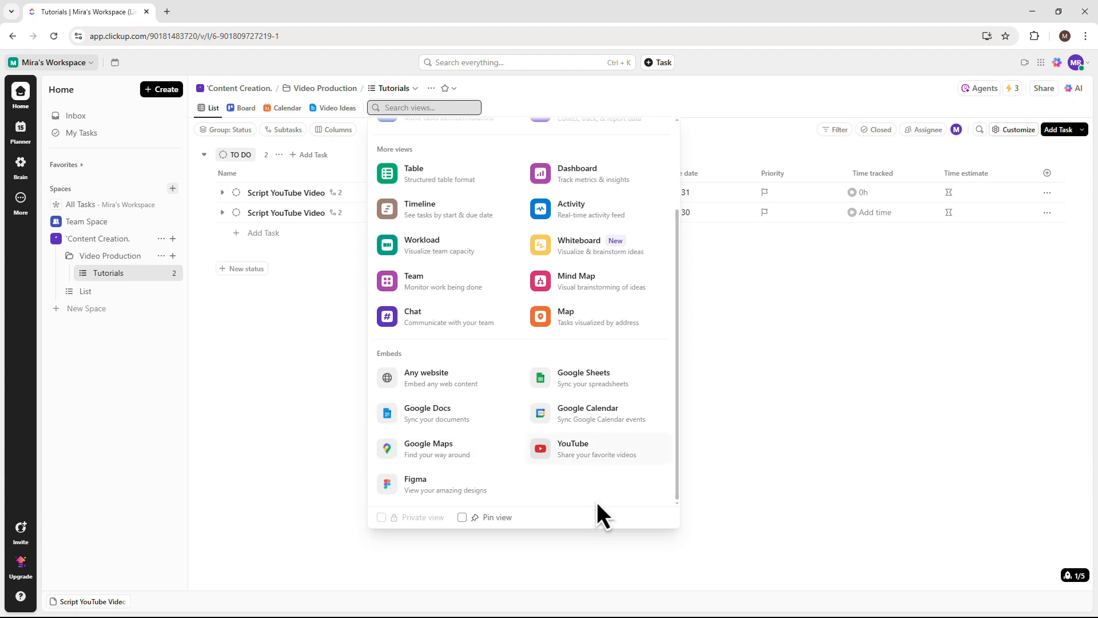
left_click(570, 413)
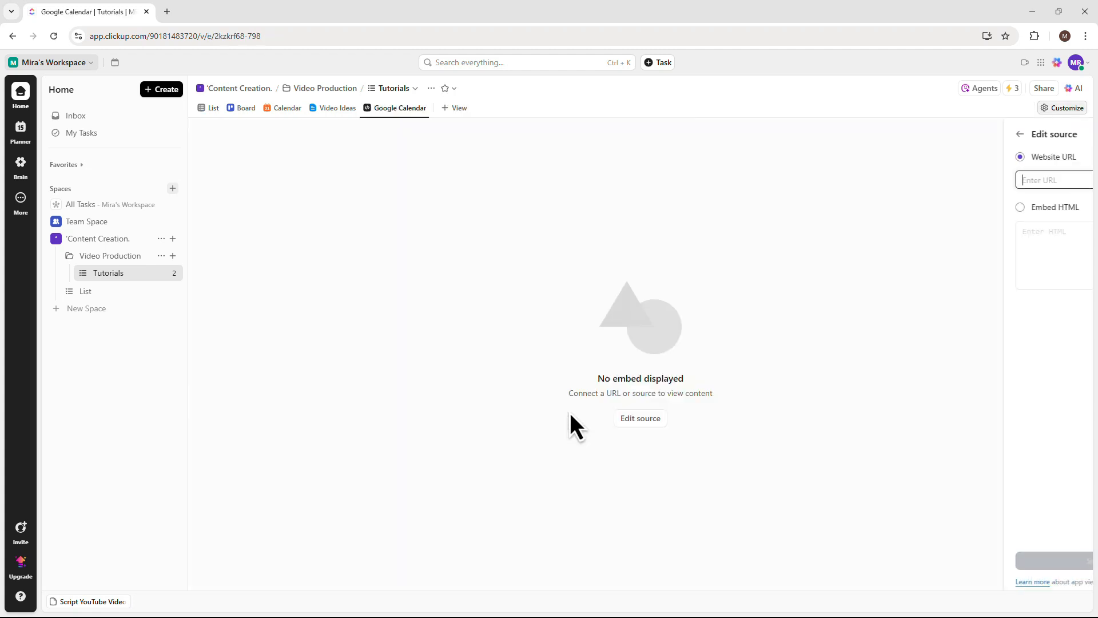